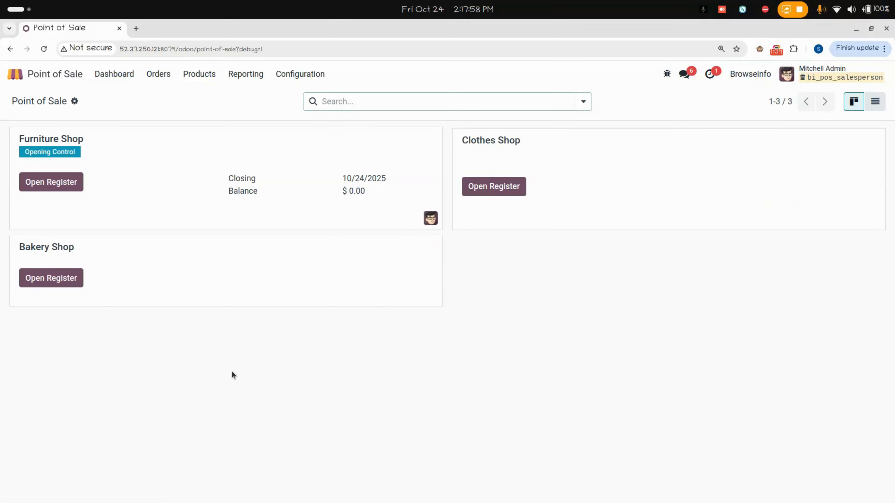
# Step: Review the Furniture Shop's salesperson configuration and employee login options in the Point of Sale settings and save the settings
pyautogui.click(297, 75)
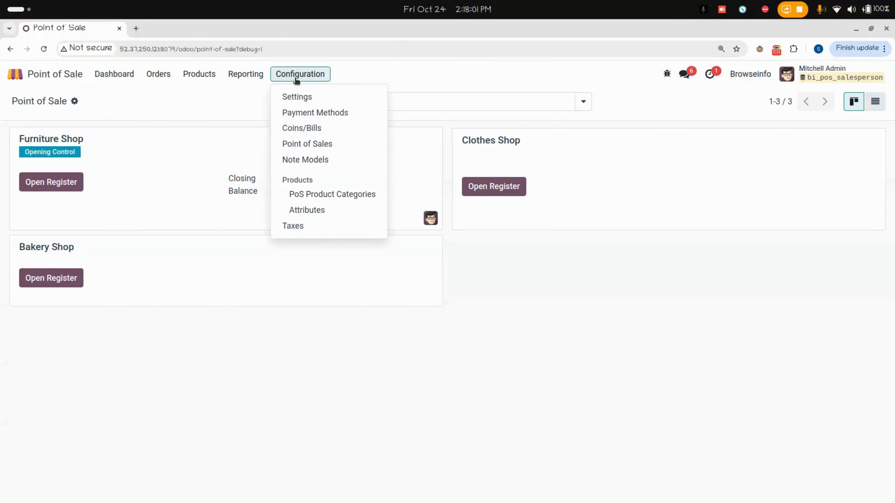
pyautogui.click(293, 98)
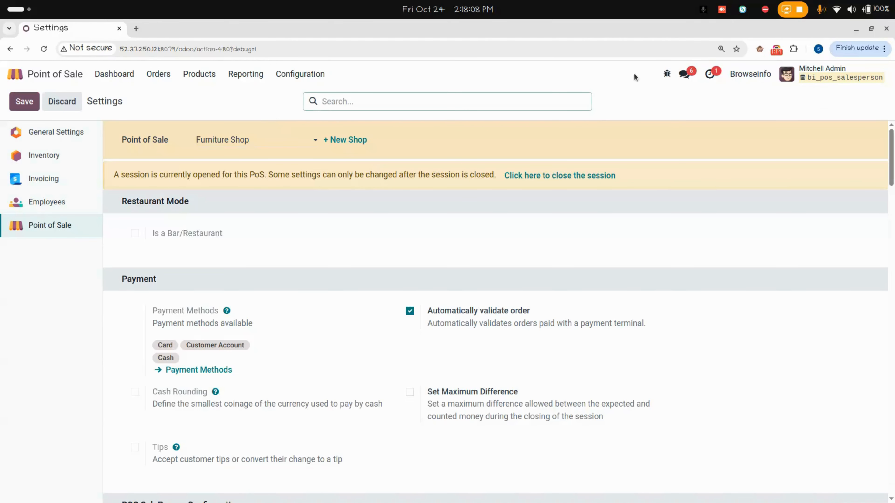
pyautogui.click(73, 231)
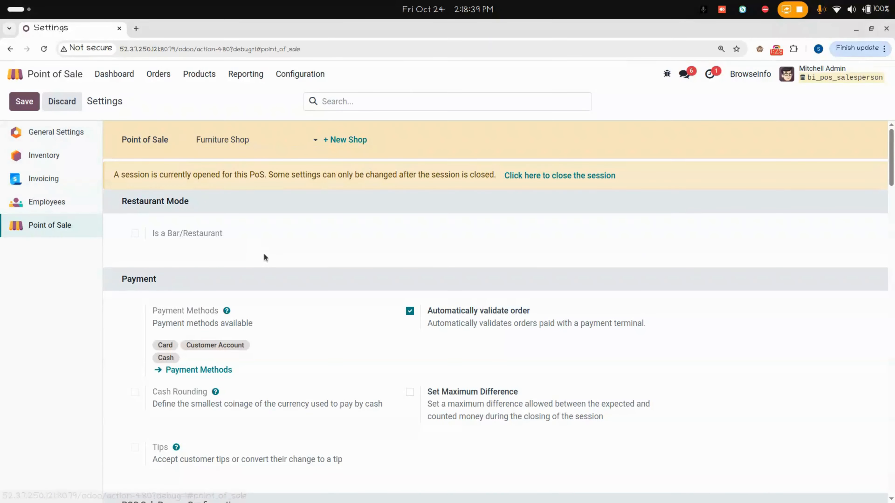
pyautogui.scroll(-15, 270, 256)
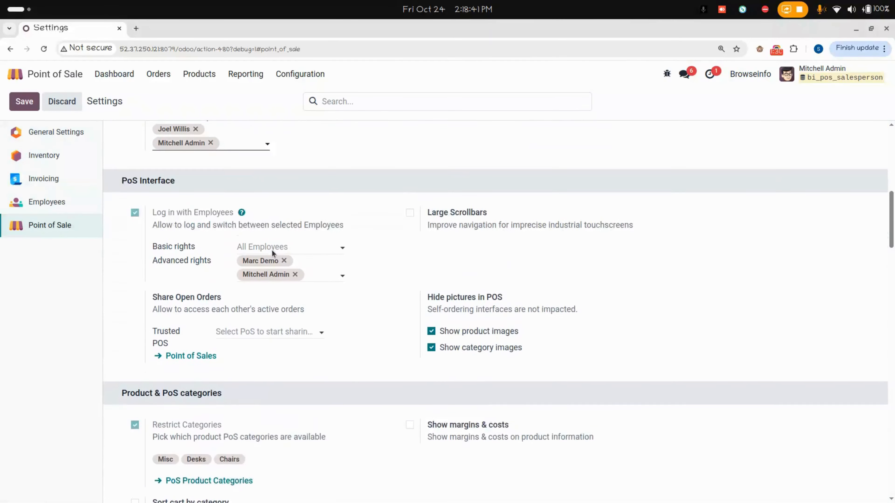
pyautogui.scroll(2, 272, 249)
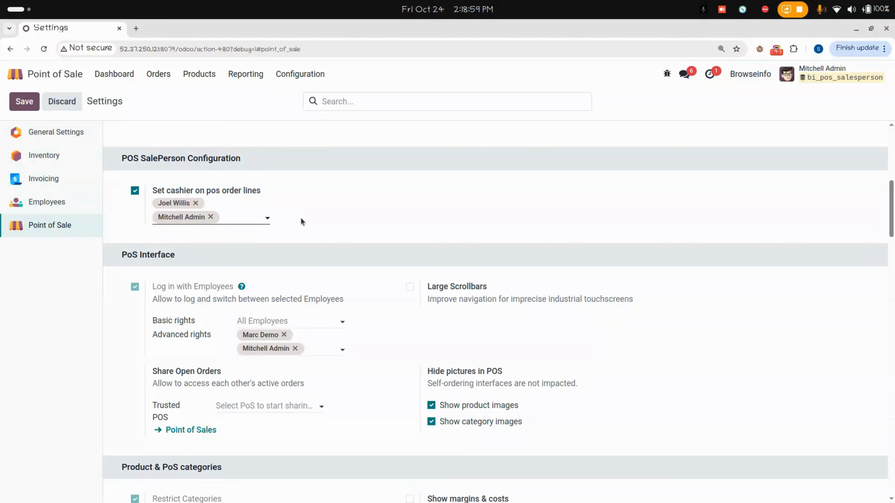
pyautogui.scroll(-3, 300, 217)
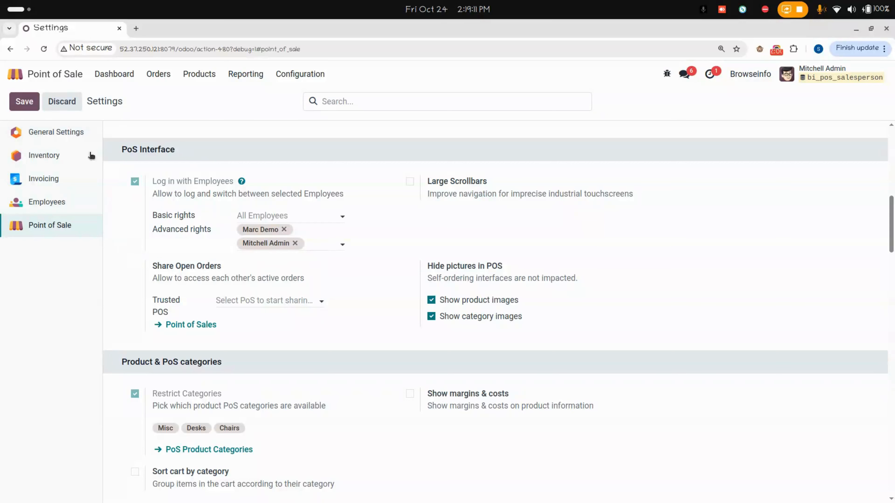
pyautogui.click(25, 102)
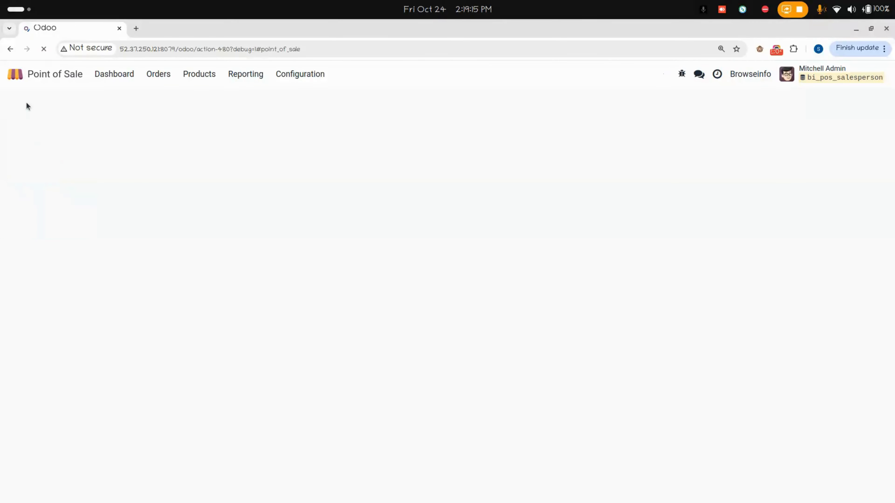
# Step: Start the Furniture Shop register from the Point of Sale dashboard and choose the administrator as cashier
pyautogui.click(109, 80)
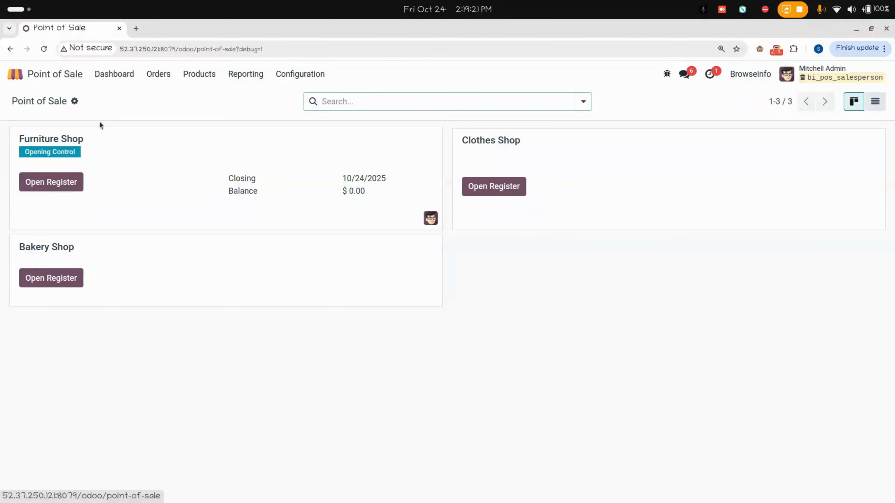
pyautogui.click(64, 185)
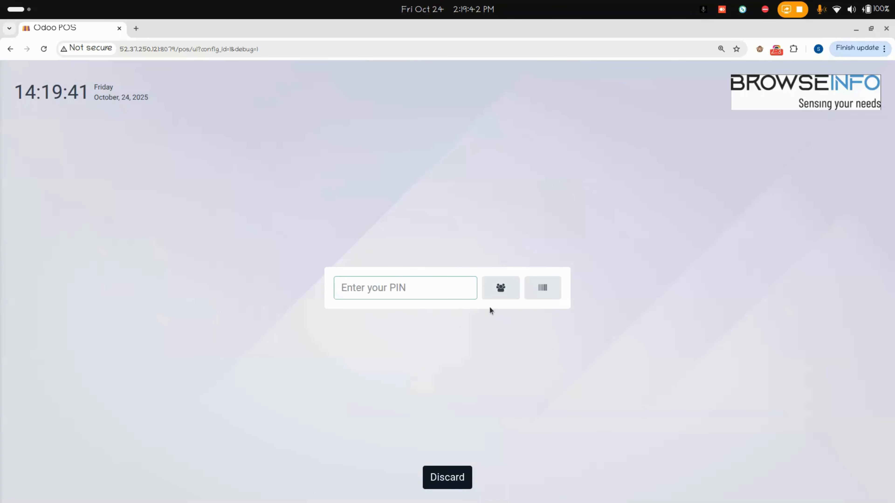
pyautogui.click(501, 288)
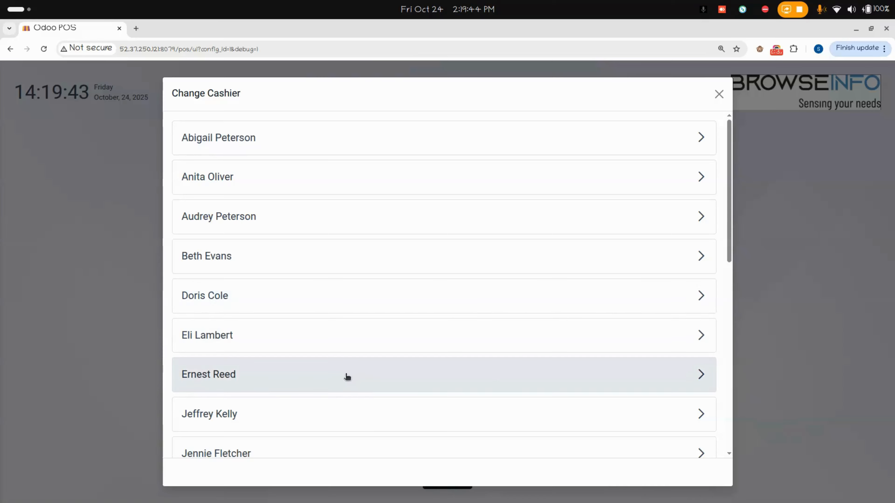
pyautogui.scroll(-10, 346, 376)
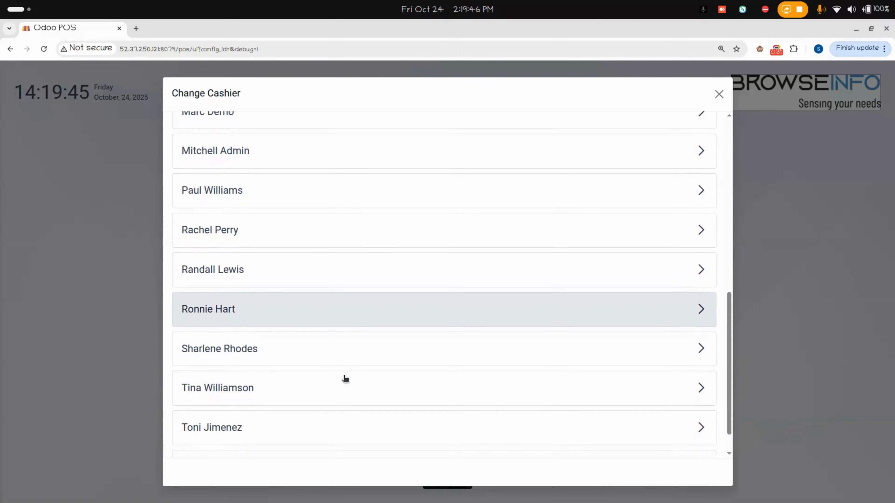
pyautogui.scroll(-2, 345, 378)
pyautogui.scroll(3, 346, 378)
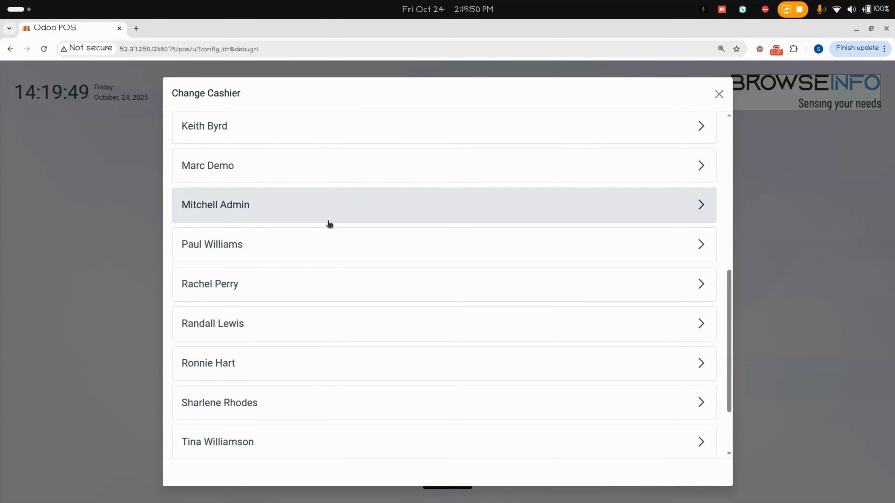
pyautogui.click(329, 222)
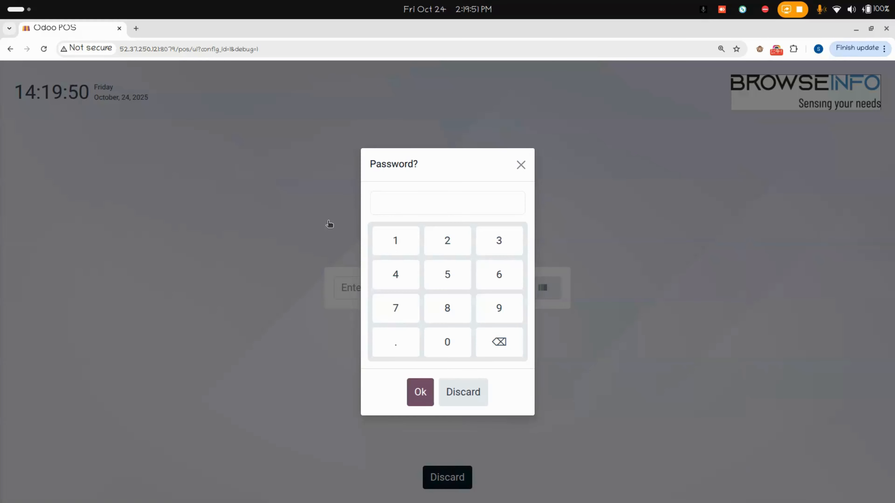
# Step: Enter the cashier's password and open the register with 0.00 opening cash
pyautogui.click(389, 245)
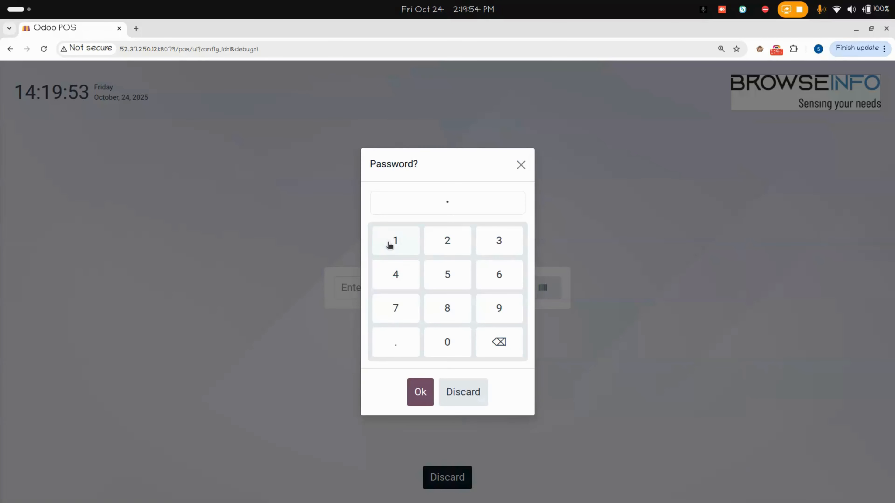
pyautogui.click(455, 247)
pyautogui.click(493, 245)
pyautogui.click(396, 274)
pyautogui.click(445, 277)
pyautogui.click(419, 392)
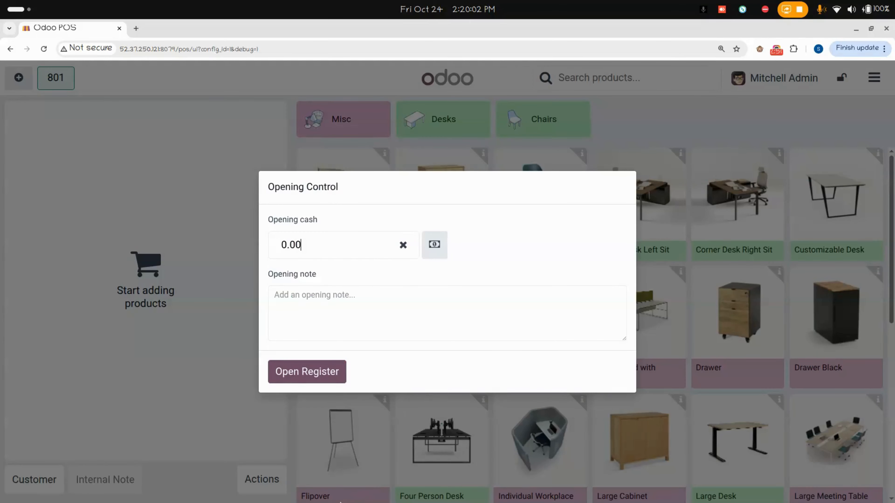
pyautogui.click(301, 376)
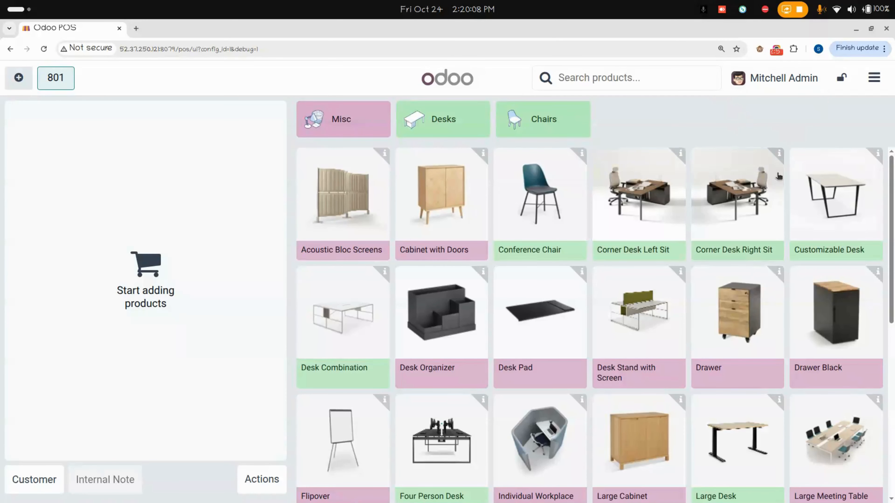
# Step: Add Cabinet with Doors and Conference Chair with Steel legs to the order, and remove the salesperson from the chair line
pyautogui.click(438, 206)
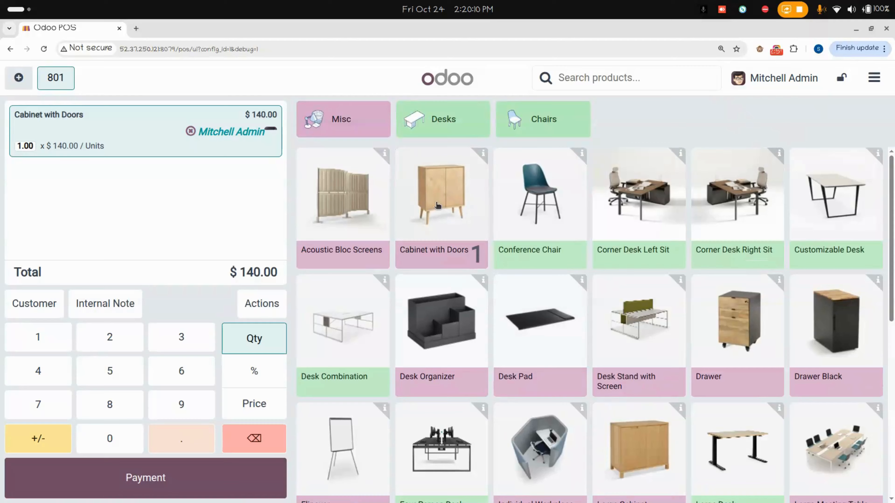
pyautogui.click(536, 215)
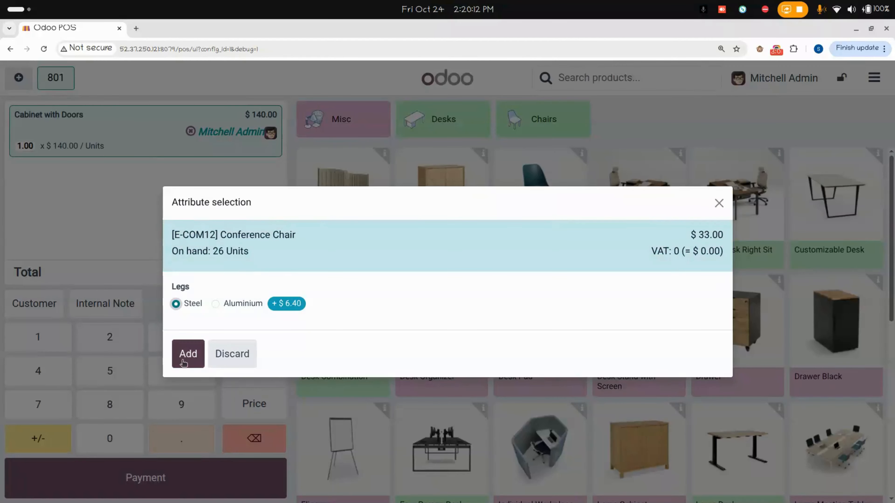
pyautogui.click(188, 356)
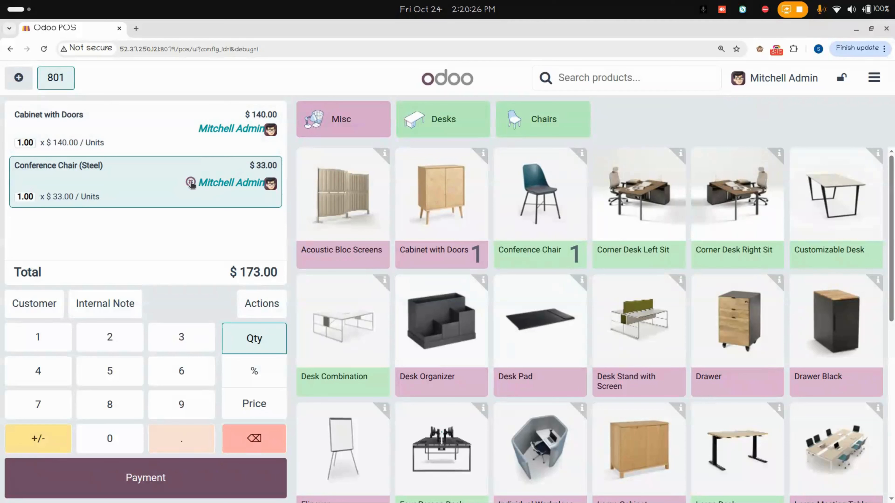
pyautogui.click(191, 183)
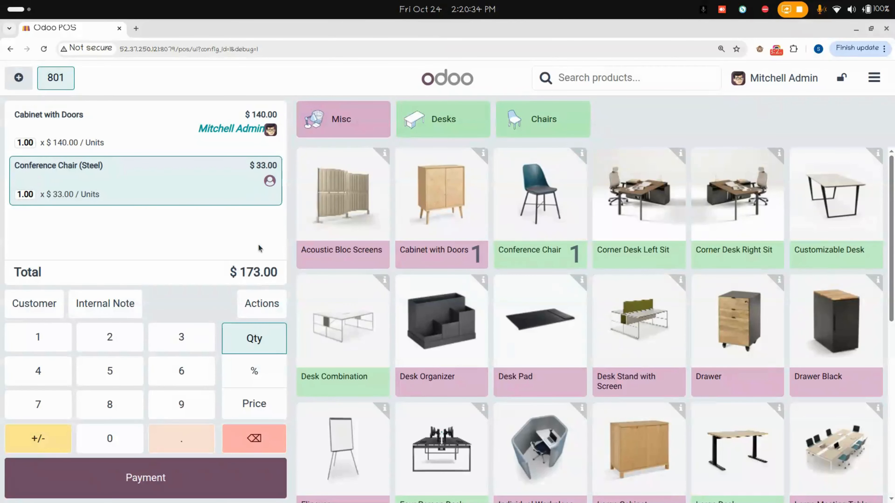
# Step: Switch the active cashier from the administrator to the demo employee
pyautogui.click(750, 80)
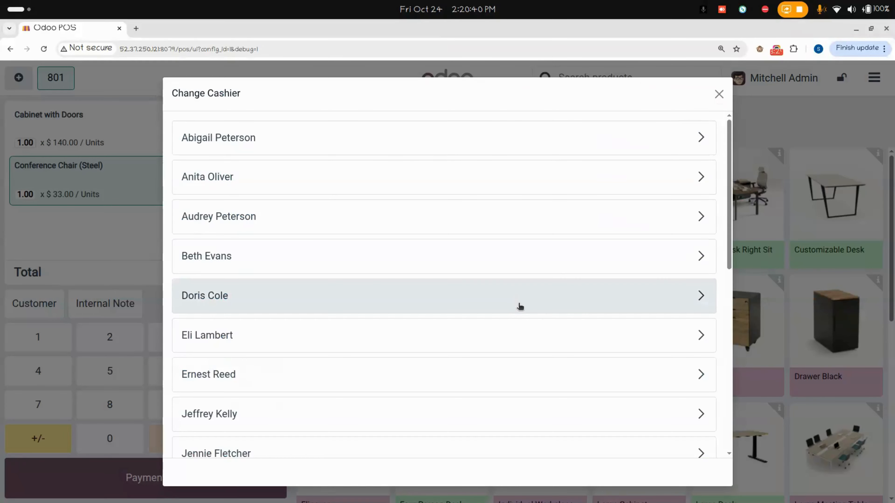
pyautogui.scroll(-2, 520, 303)
pyautogui.scroll(-5, 520, 303)
pyautogui.scroll(2, 520, 302)
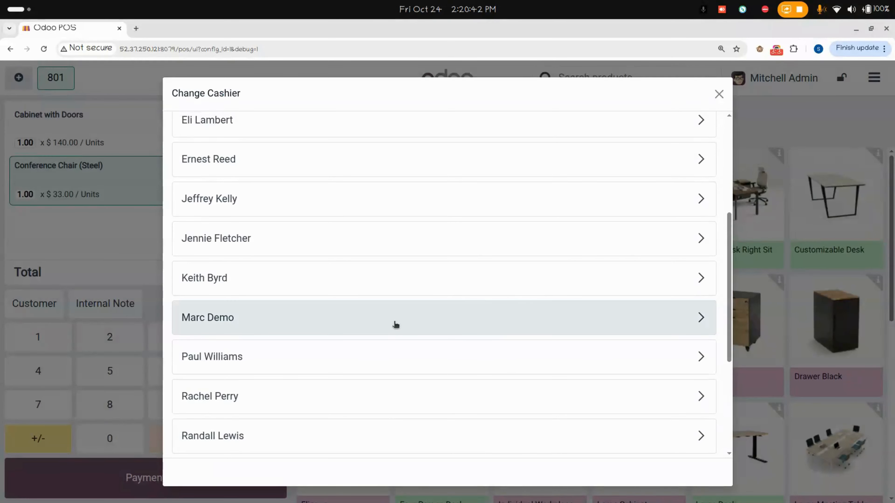
pyautogui.click(387, 327)
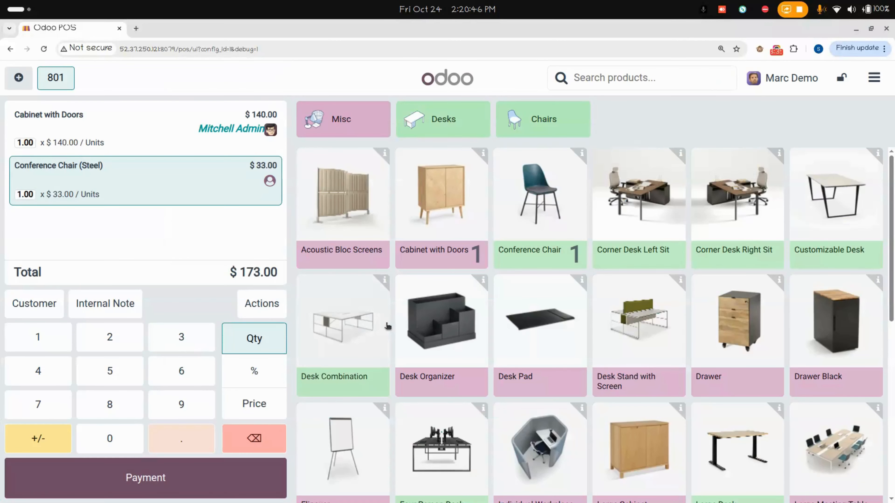
# Step: Add Acoustic Bloc Screens in Wood to the order, and clear the salesperson and quantity of that line
pyautogui.click(368, 211)
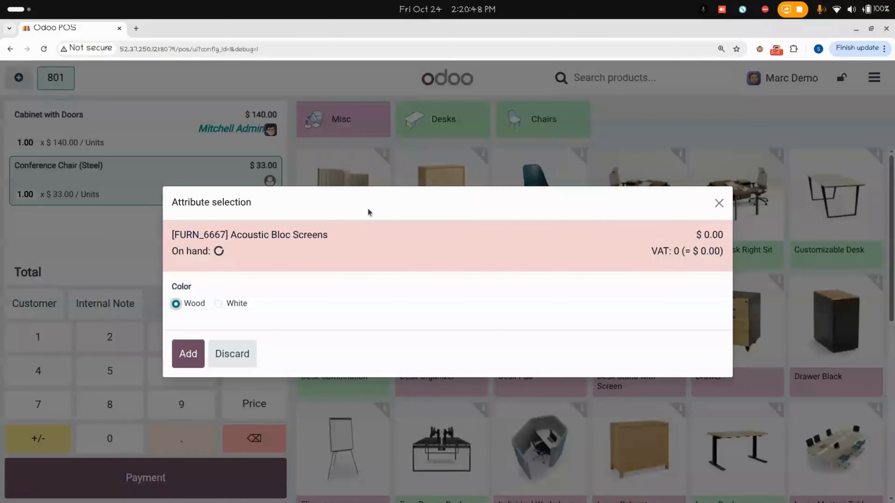
pyautogui.click(200, 365)
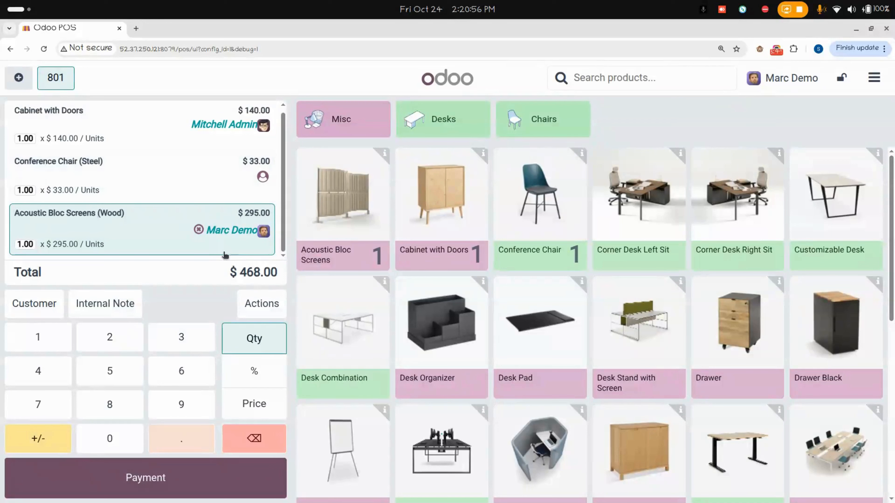
pyautogui.click(199, 230)
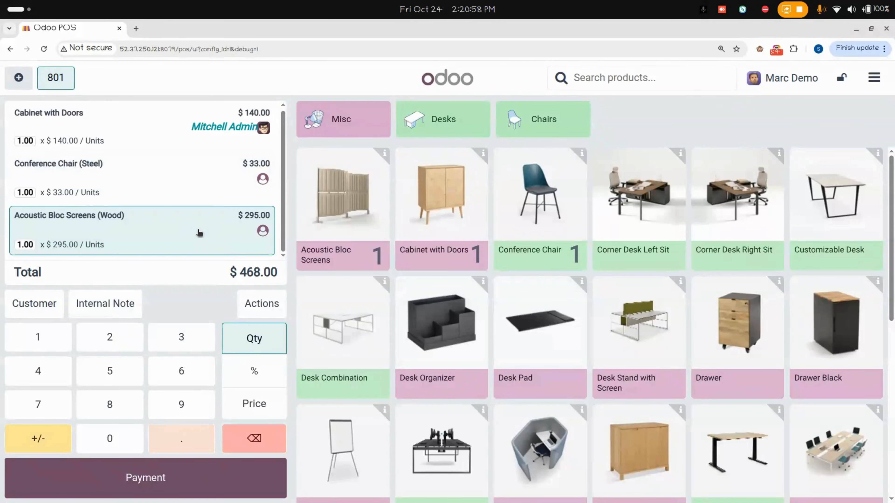
pyautogui.click(262, 440)
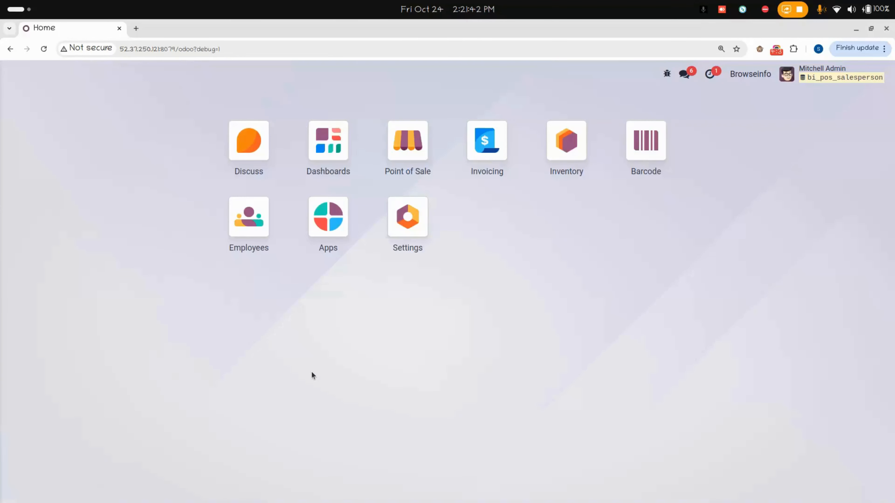
# Step: Search the Employees app for the administrator by first name and open that employee's record
pyautogui.click(236, 213)
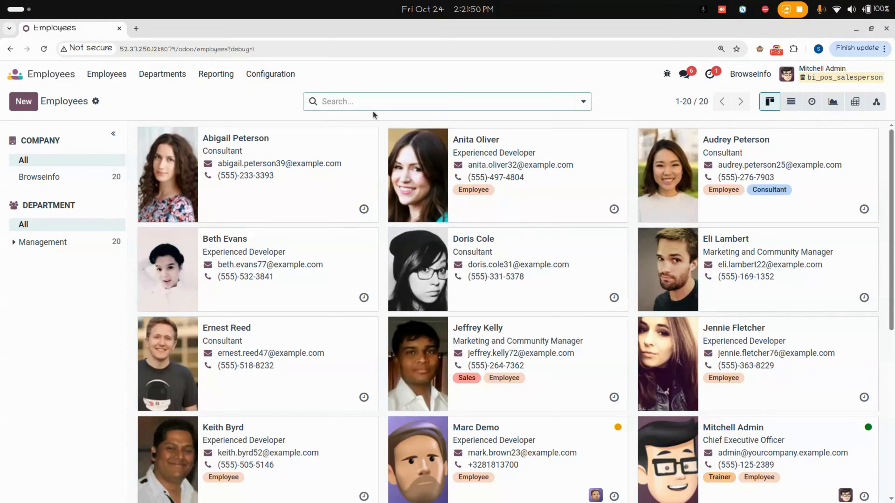
pyautogui.write('mitchell')
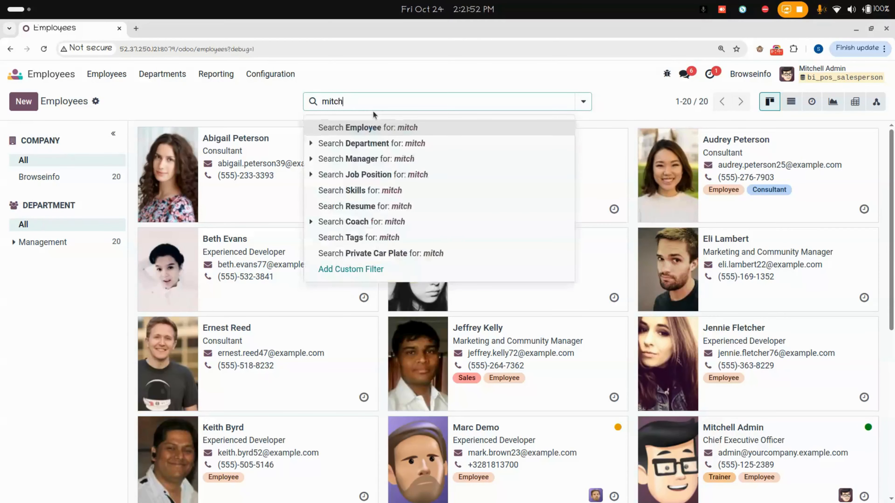
pyautogui.press('Return')
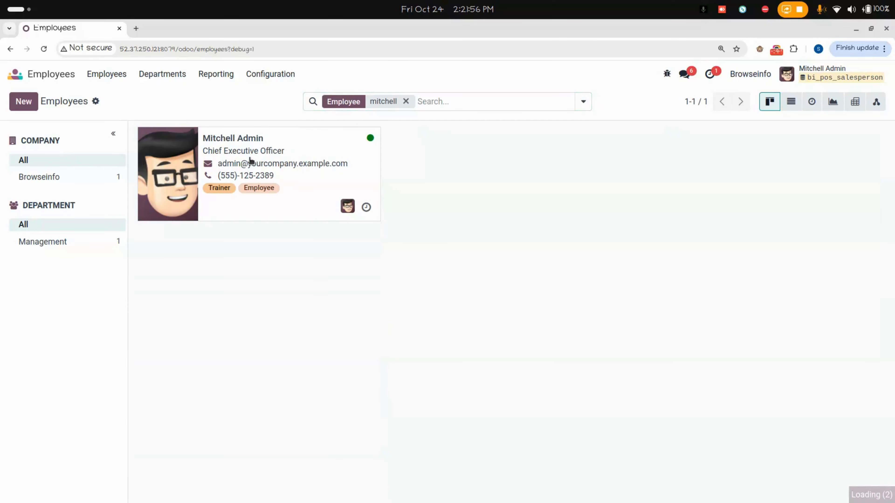
pyautogui.click(250, 159)
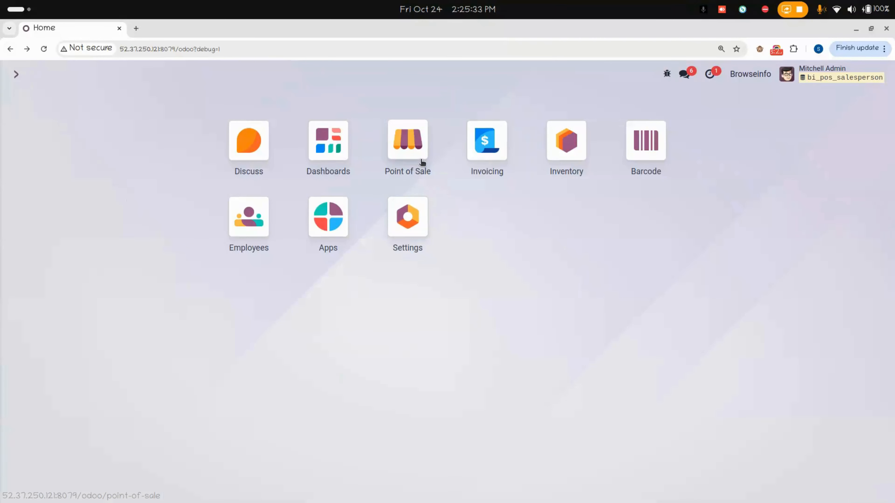
# Step: Open the paid Furniture Shop order in the Point of Sale orders to examine the salesperson on each product line
pyautogui.click(422, 164)
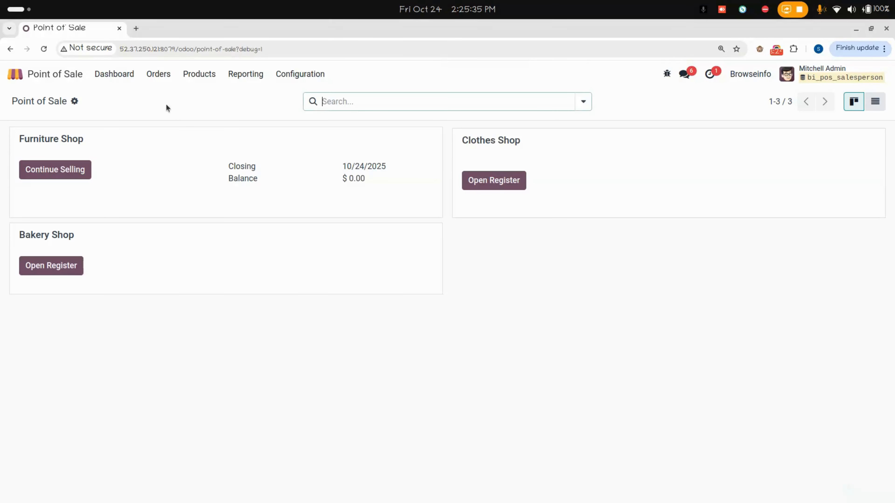
pyautogui.click(159, 79)
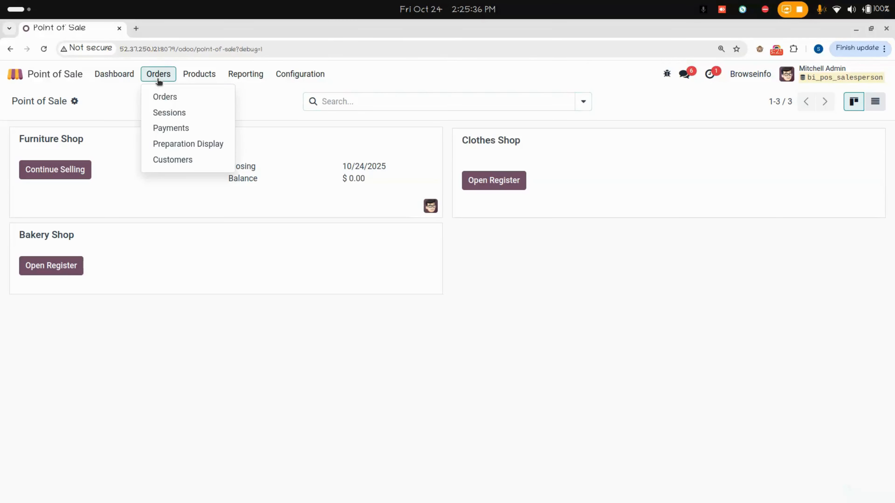
pyautogui.click(160, 97)
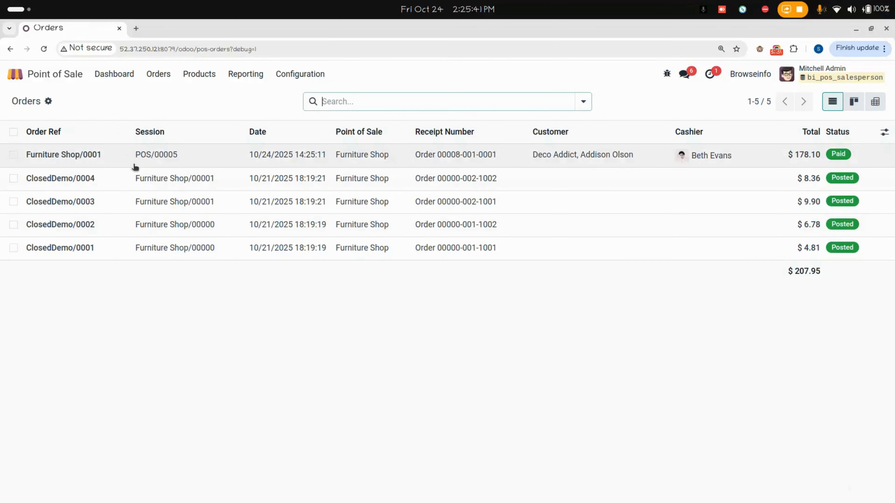
pyautogui.click(140, 160)
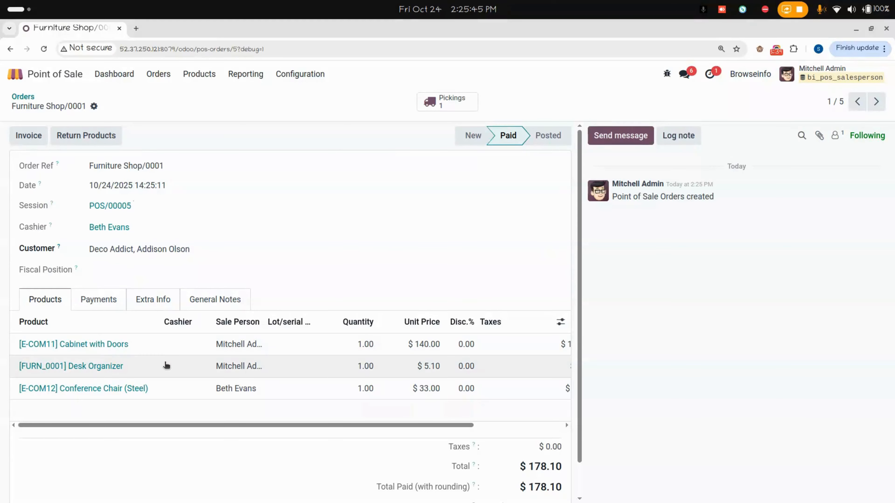
# Step: Widen the Sale Person column in the order's product lines to read the full salesperson names
pyautogui.moveTo(263, 327); pyautogui.dragTo(300, 323)
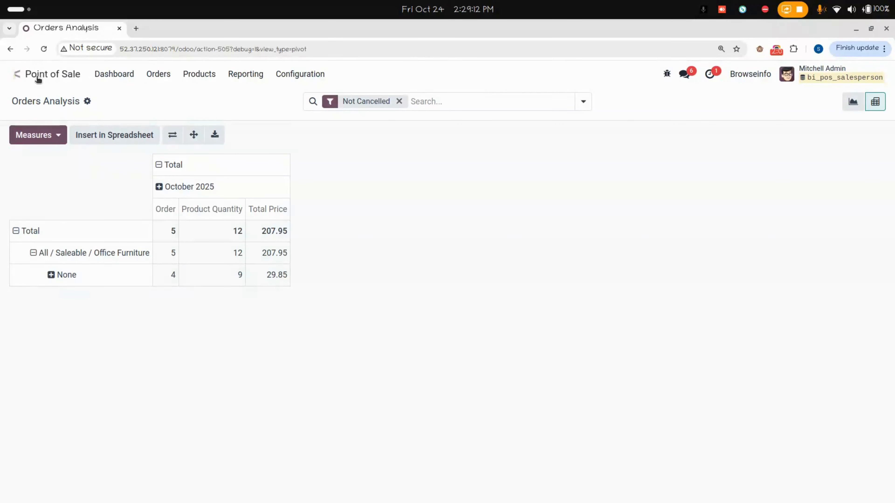
# Step: Open the Point of Sale orders analysis report from the home screen and show it as a pivot table
pyautogui.click(13, 75)
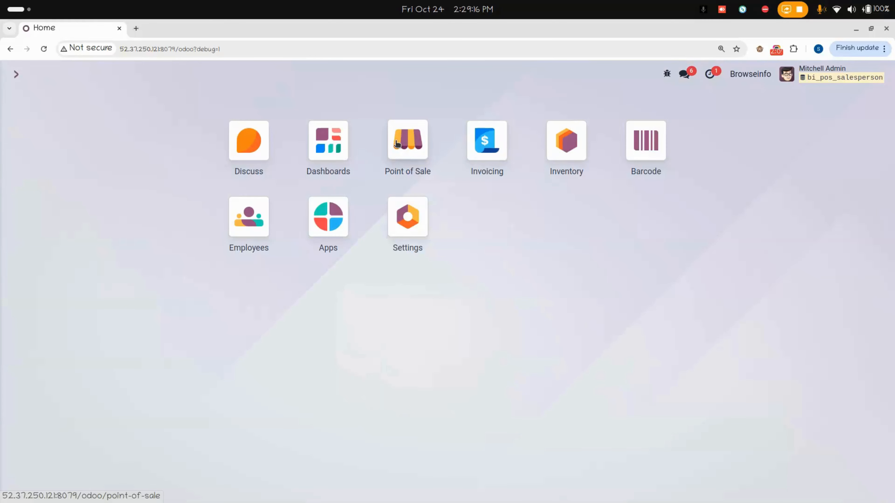
pyautogui.click(395, 157)
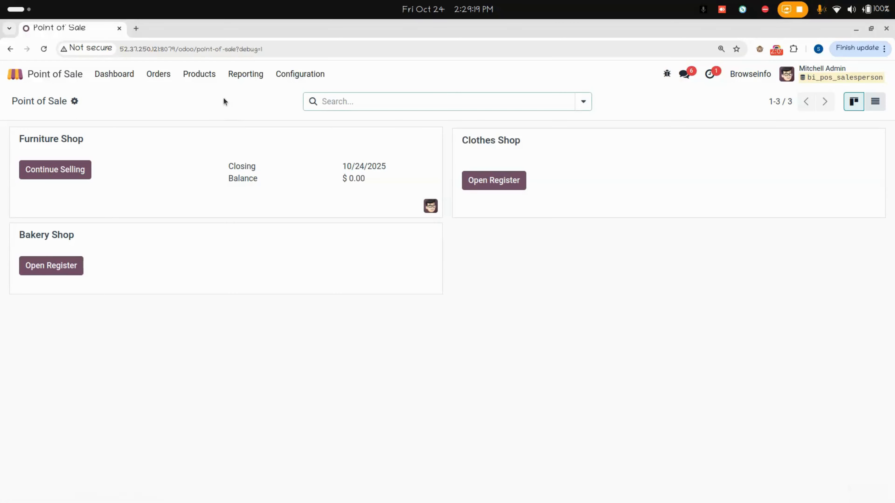
pyautogui.click(247, 79)
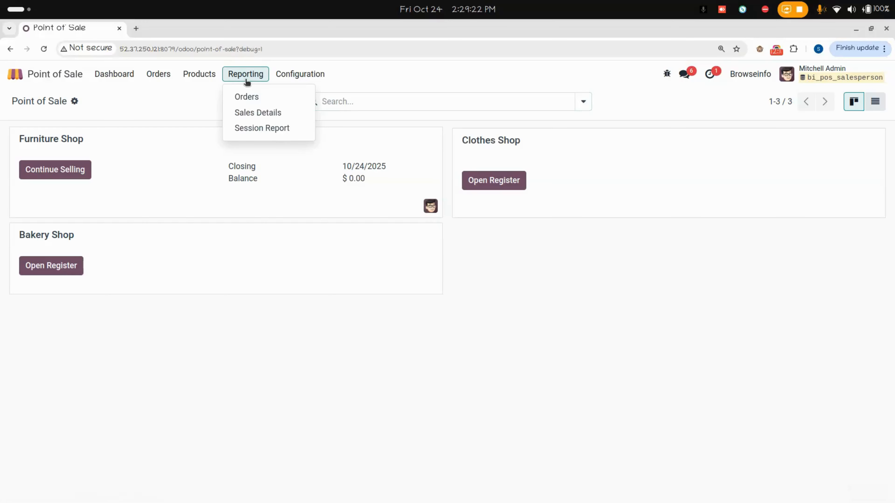
pyautogui.click(243, 98)
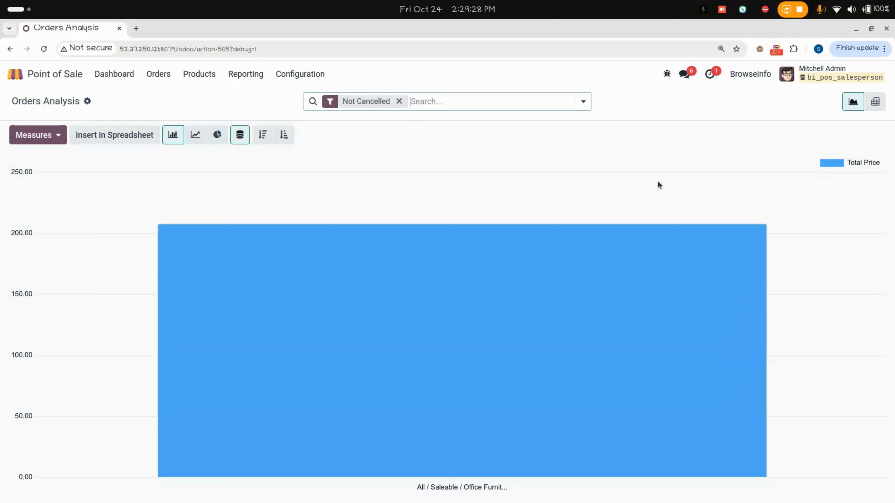
pyautogui.click(876, 103)
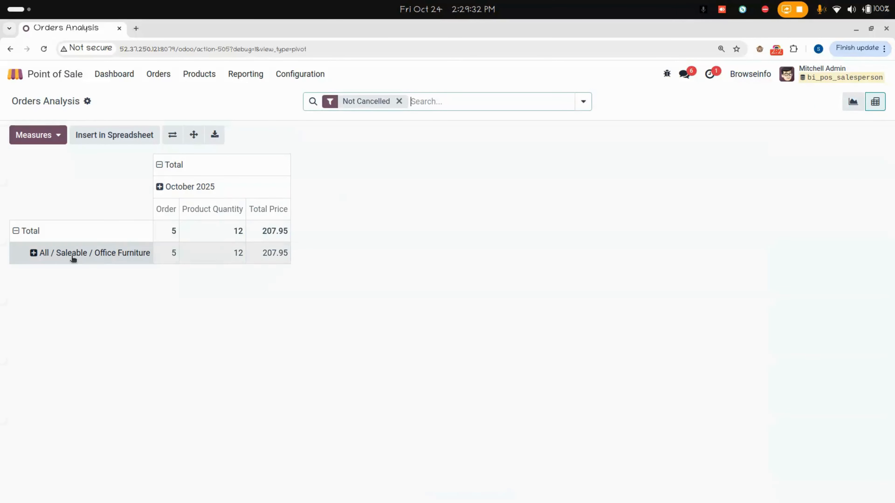
# Step: Break down the All / Saleable / Office Furniture row of the pivot by a PoS Cashier custom group
pyautogui.click(35, 254)
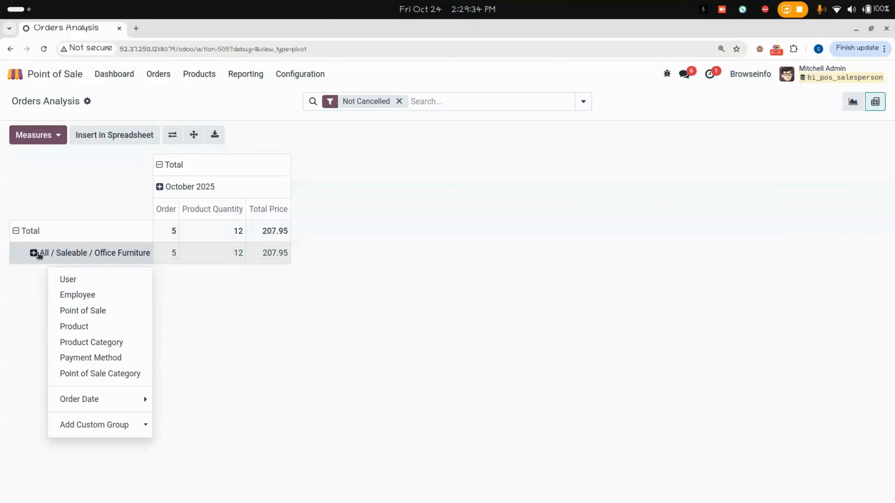
pyautogui.click(145, 428)
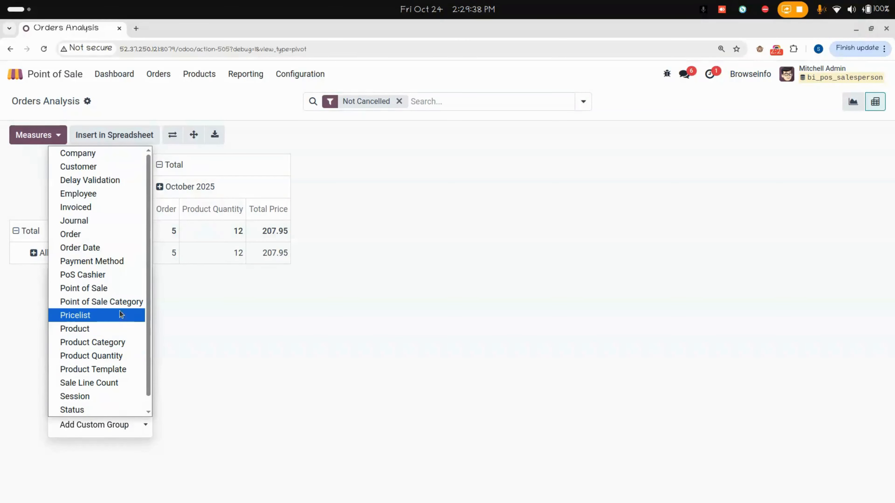
pyautogui.click(106, 280)
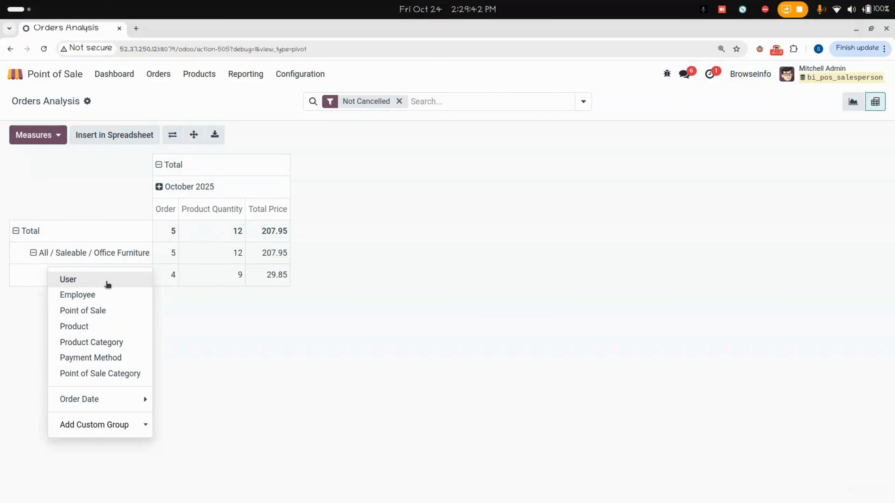
pyautogui.click(177, 319)
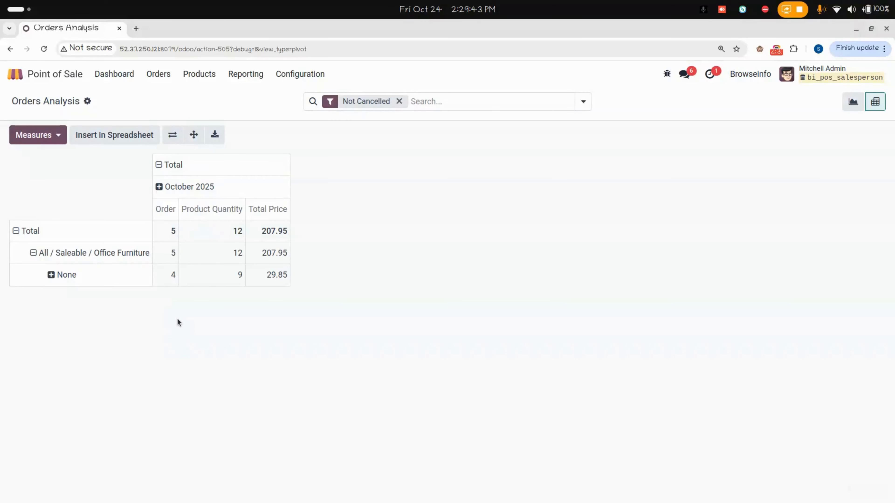
# Step: Expand the None row under Office Furniture by PoS Cashier, and return to the apps home screen
pyautogui.click(51, 274)
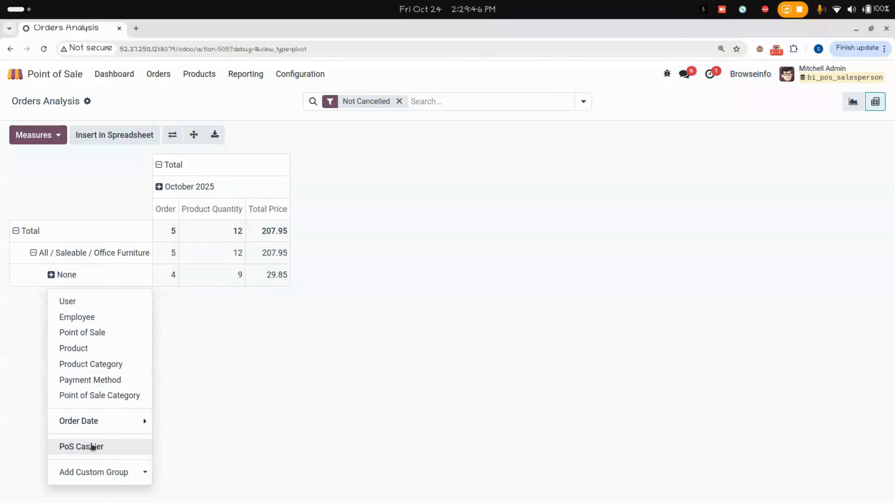
pyautogui.click(91, 447)
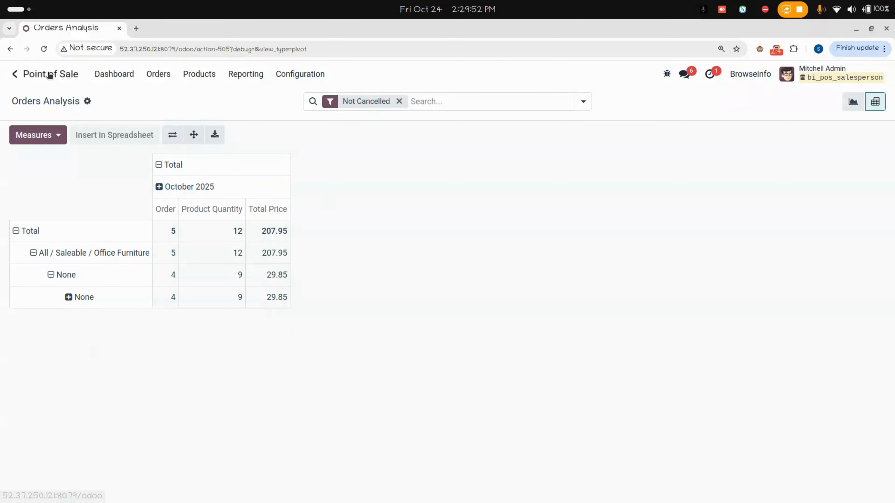
pyautogui.click(35, 74)
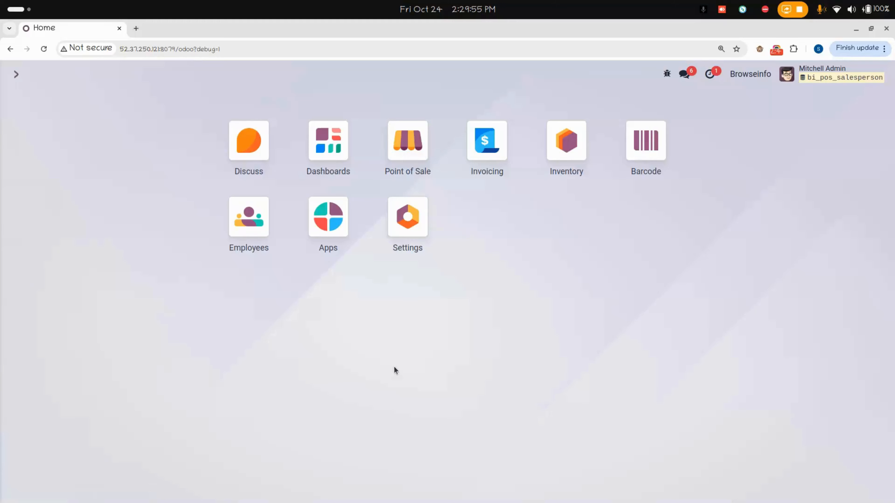